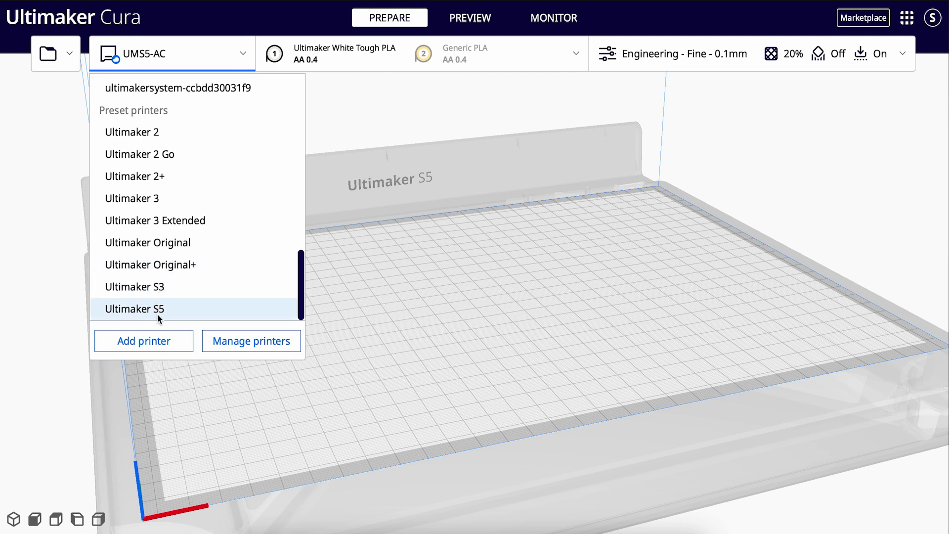
- Start adding a printer and browse the list of non-networked printers
{"action": "left_click", "coordinate": [172, 341]}
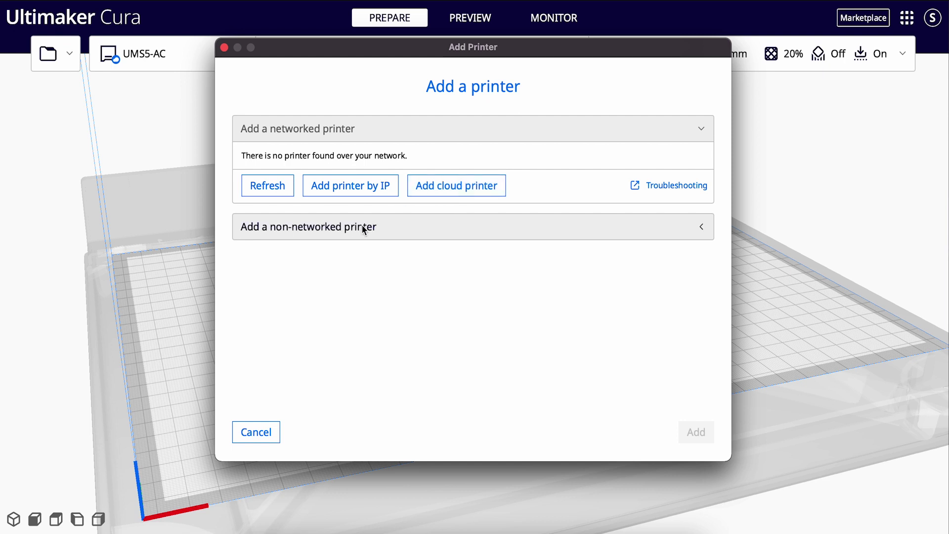
{"action": "left_click", "coordinate": [402, 228]}
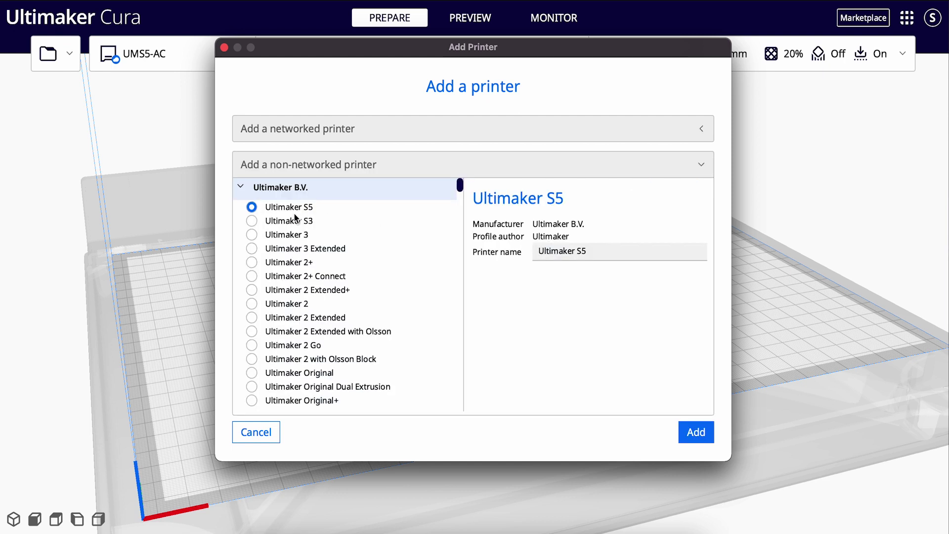
{"action": "scroll", "coordinate": [295, 306], "scroll_direction": "down", "scroll_amount": 8}
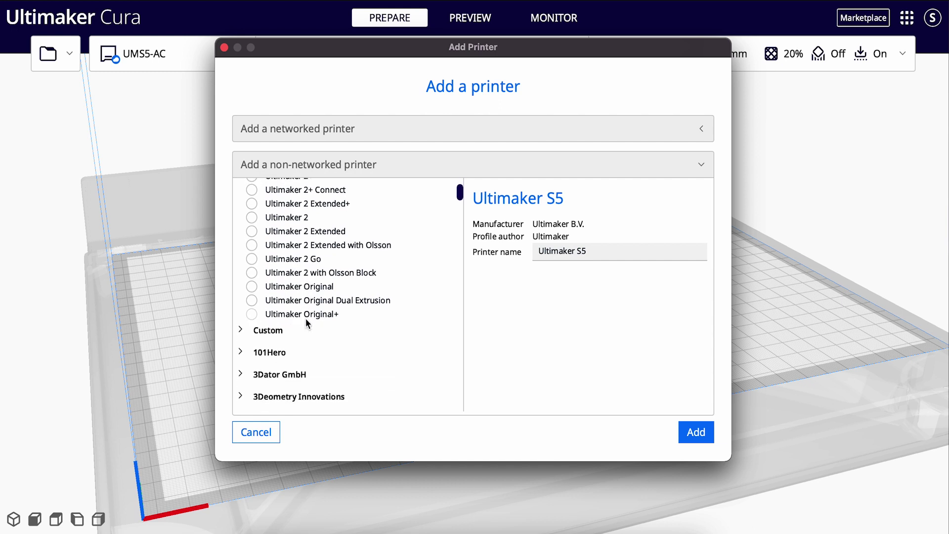
{"action": "scroll", "coordinate": [306, 322], "scroll_direction": "down", "scroll_amount": 2}
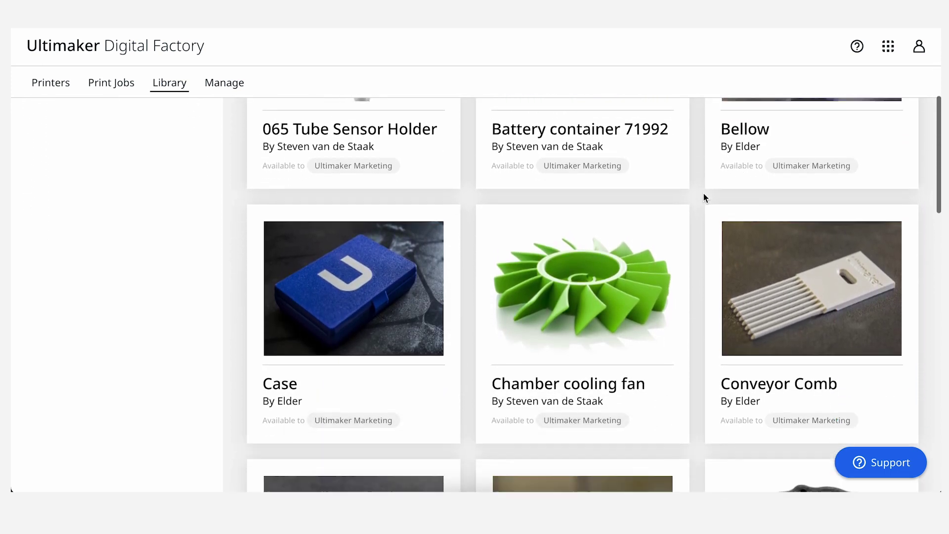
- Open the Gearbox 062 prototype B project from the Library and scroll down to its print files
{"action": "scroll", "coordinate": [704, 194], "scroll_direction": "down", "scroll_amount": 4}
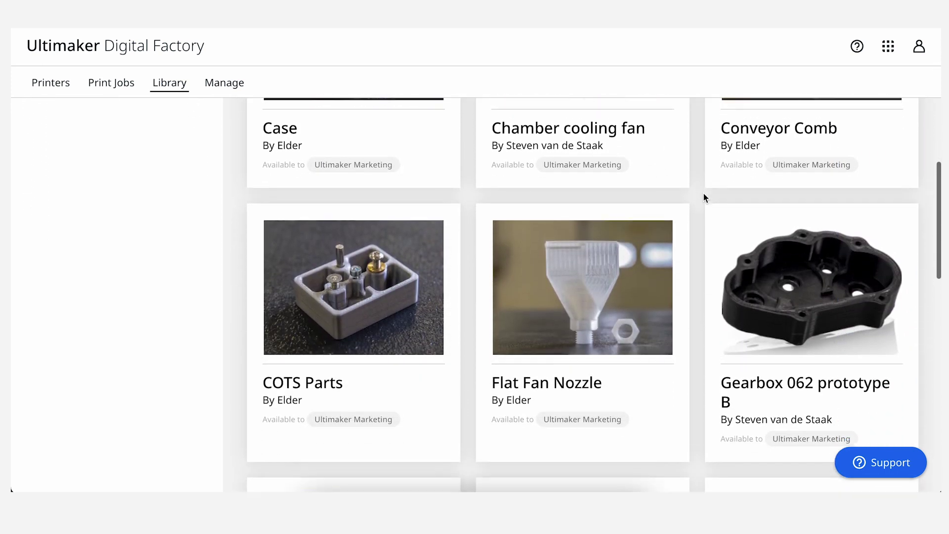
{"action": "left_click", "coordinate": [762, 254]}
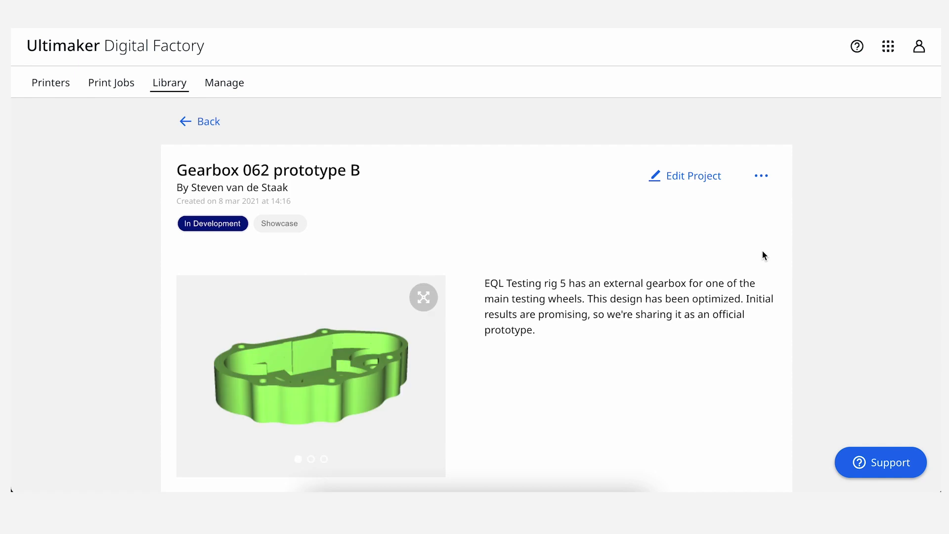
{"action": "scroll", "coordinate": [809, 262], "scroll_direction": "down", "scroll_amount": 4}
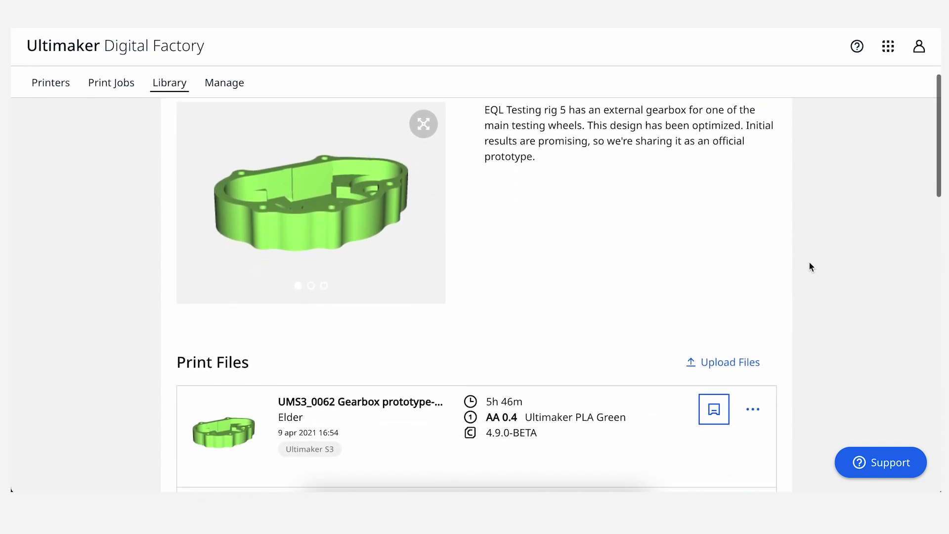
{"action": "scroll", "coordinate": [810, 263], "scroll_direction": "down", "scroll_amount": 8}
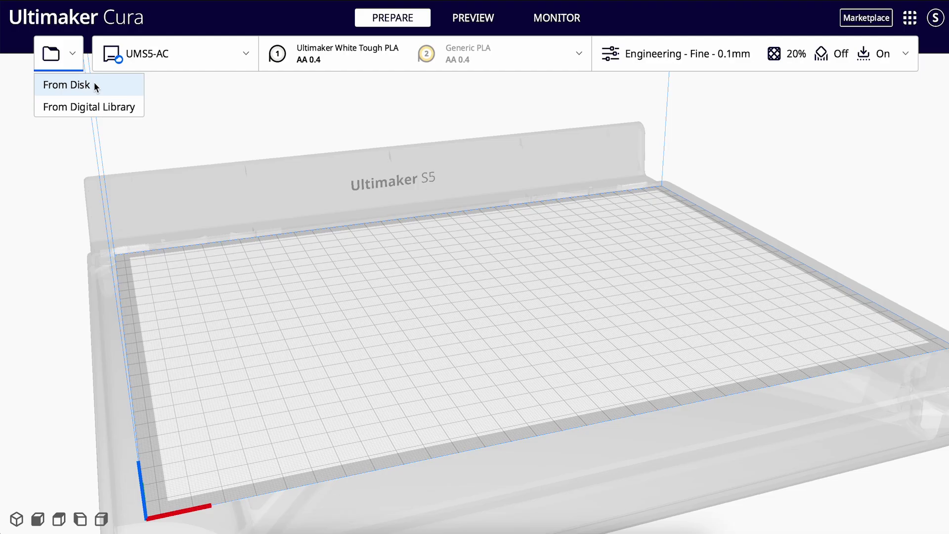
- Load UMS5_wheel_pulley.stl from disk after briefly previewing its OBJ and 3MF versions
{"action": "left_click", "coordinate": [94, 85]}
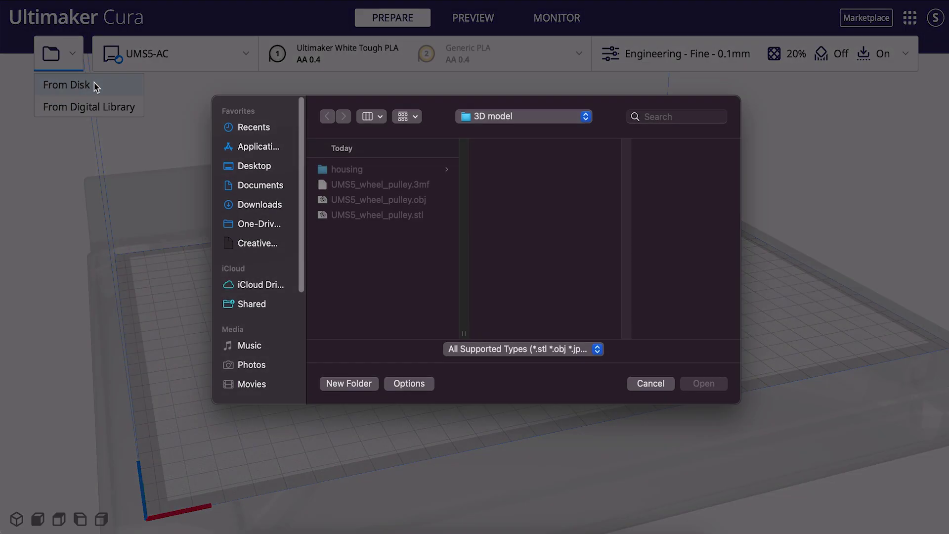
{"action": "left_click", "coordinate": [387, 216]}
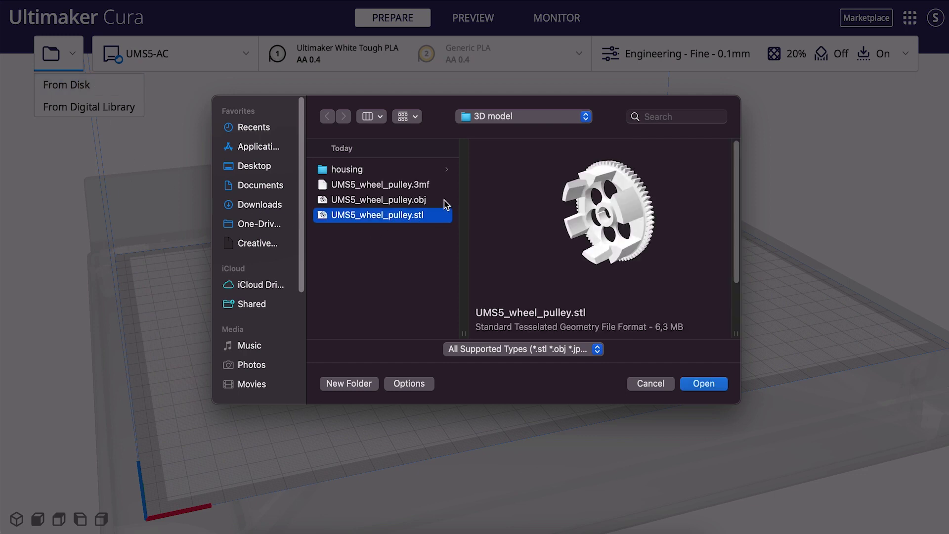
{"action": "left_click", "coordinate": [445, 200]}
{"action": "left_click", "coordinate": [440, 184]}
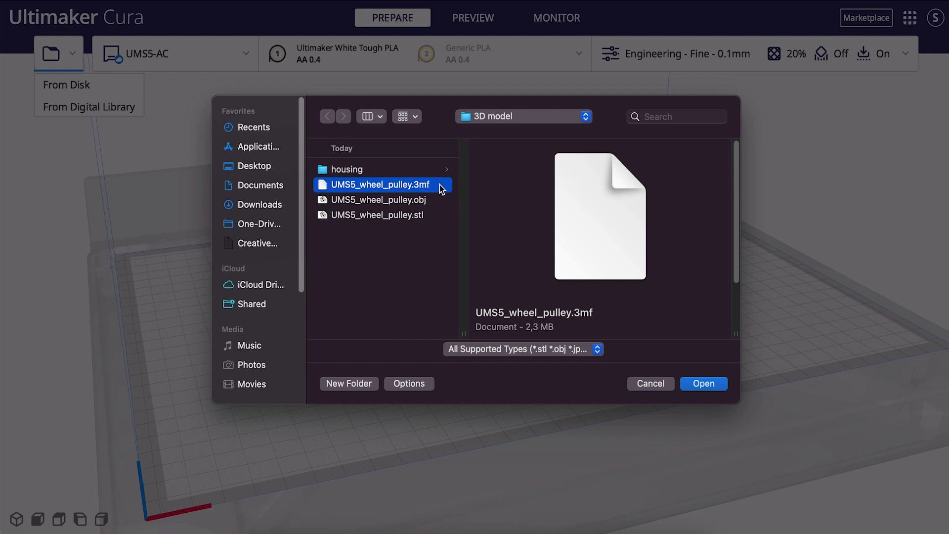
{"action": "left_click", "coordinate": [432, 219]}
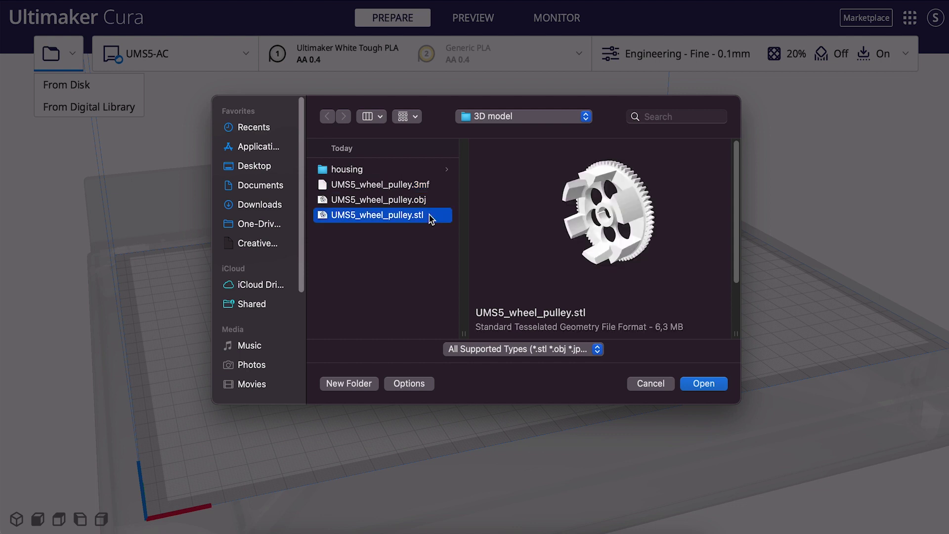
{"action": "left_click", "coordinate": [704, 384]}
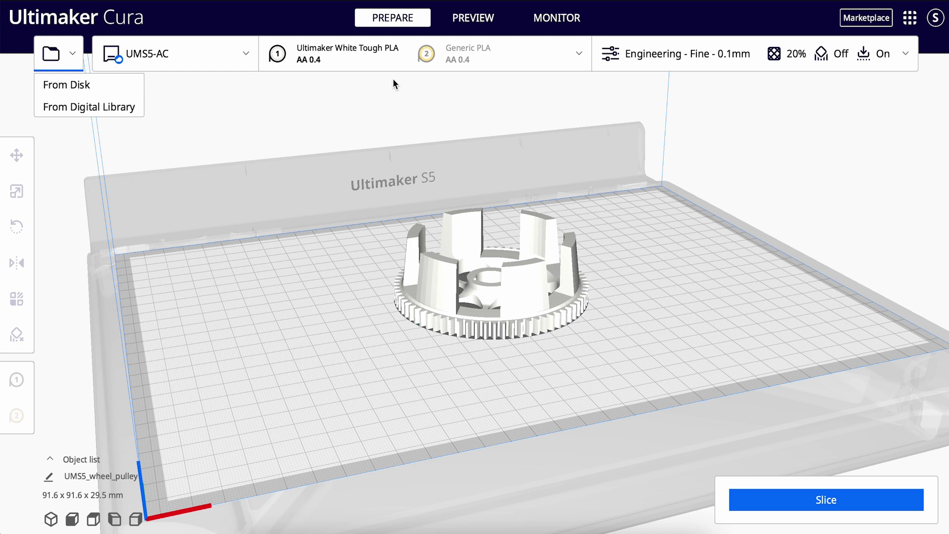
- Switch to custom extruder settings and give extruder 1 Ultimaker Green Tough PLA
{"action": "left_click", "coordinate": [377, 57]}
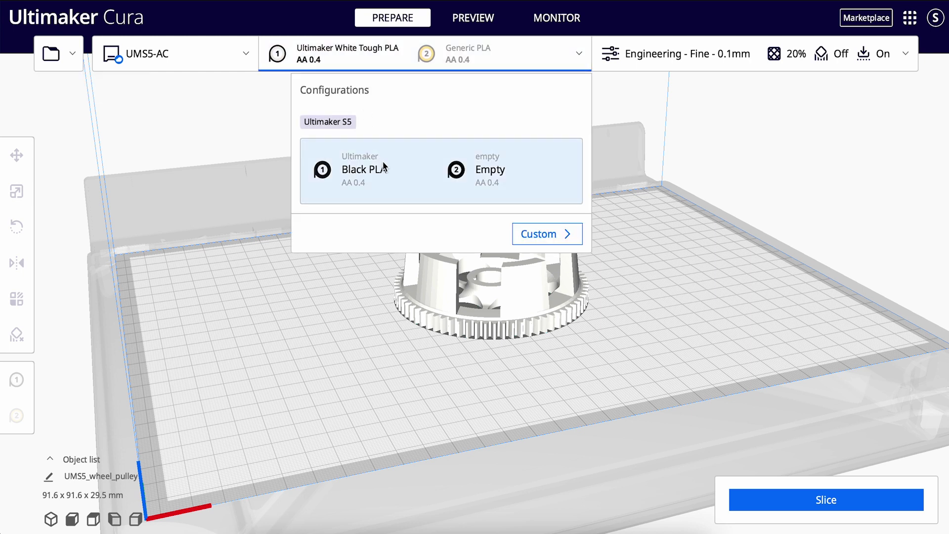
{"action": "left_click", "coordinate": [559, 236]}
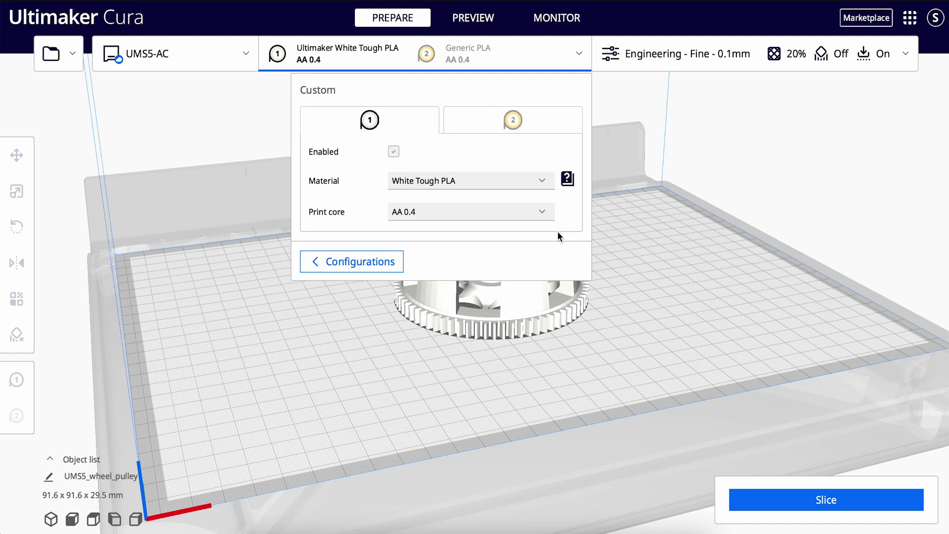
{"action": "left_click", "coordinate": [511, 180]}
{"action": "mouse_move", "coordinate": [469, 239]}
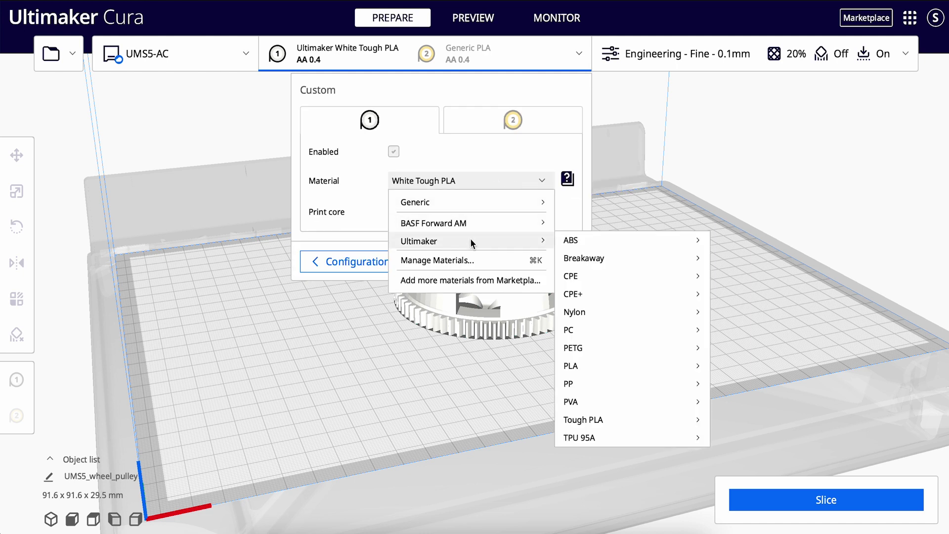
{"action": "mouse_move", "coordinate": [614, 421]}
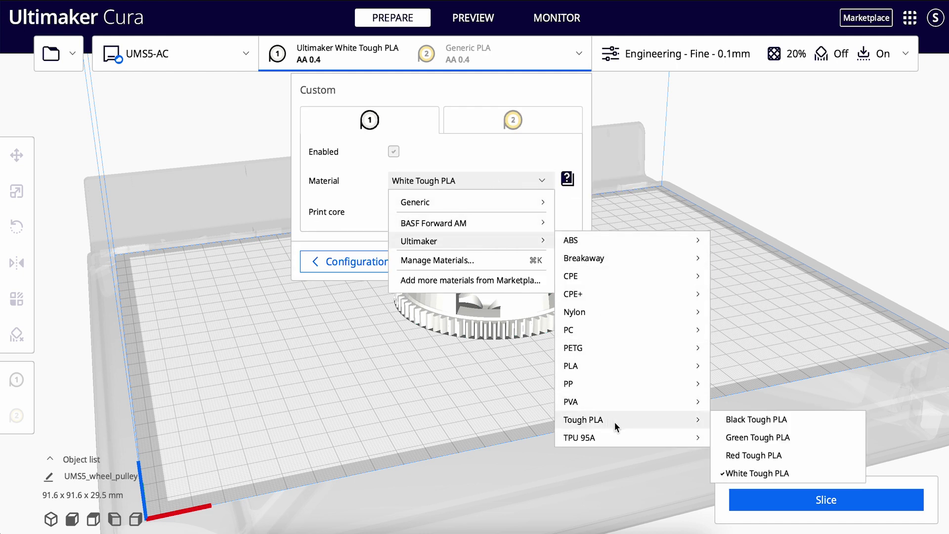
{"action": "left_click", "coordinate": [800, 436]}
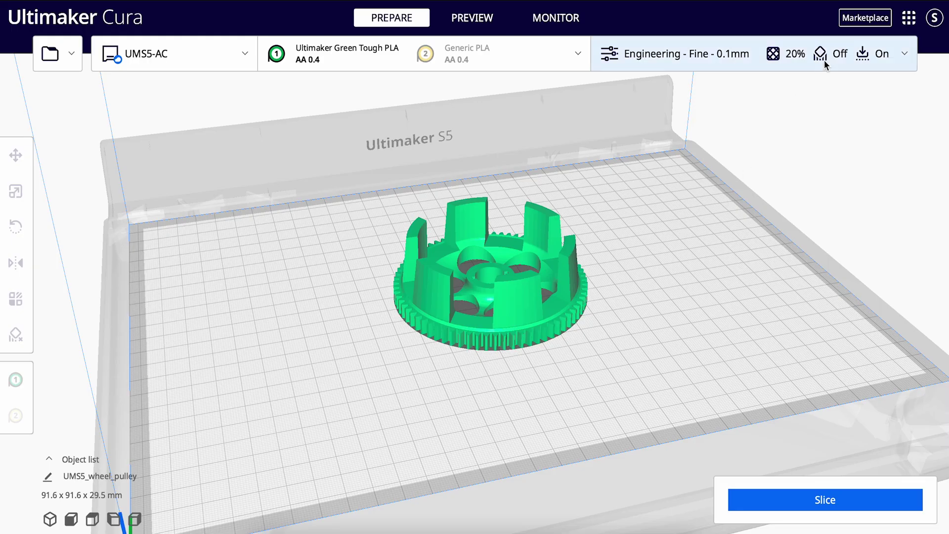
{"action": "left_click", "coordinate": [852, 25]}
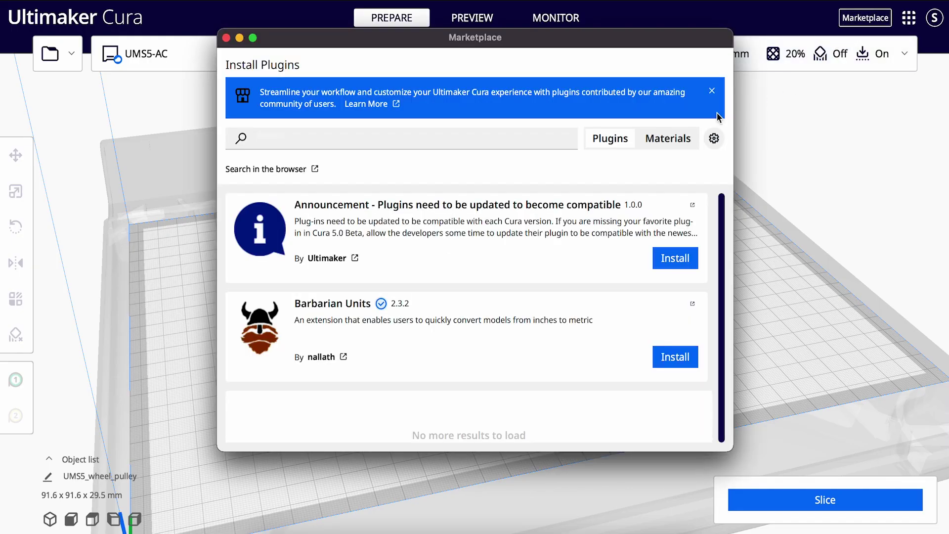
{"action": "left_click", "coordinate": [672, 139]}
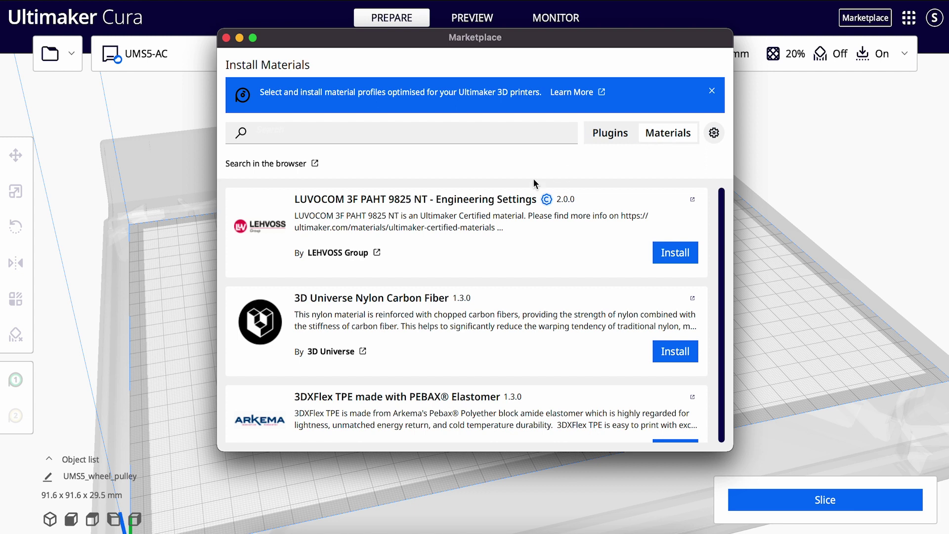
{"action": "scroll", "coordinate": [485, 221], "scroll_direction": "down", "scroll_amount": 5}
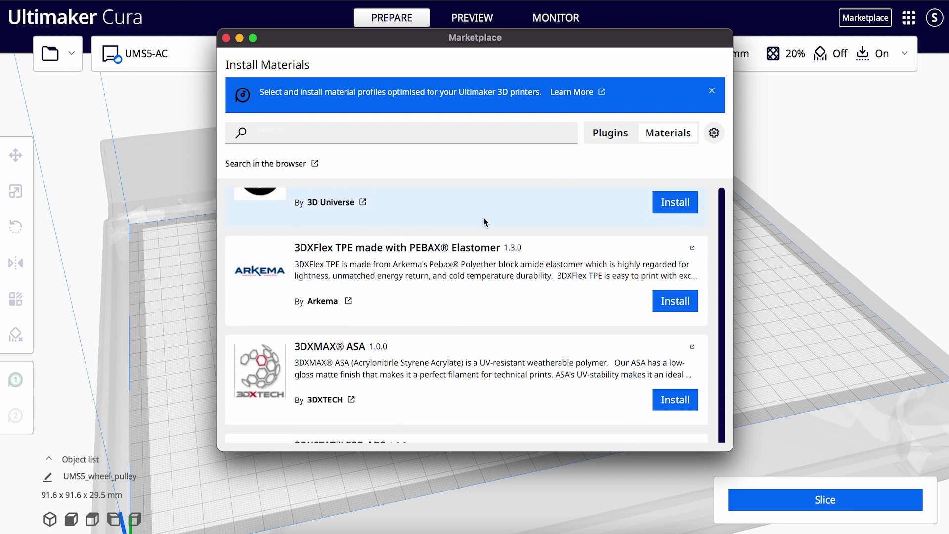
{"action": "scroll", "coordinate": [484, 222], "scroll_direction": "down", "scroll_amount": 10}
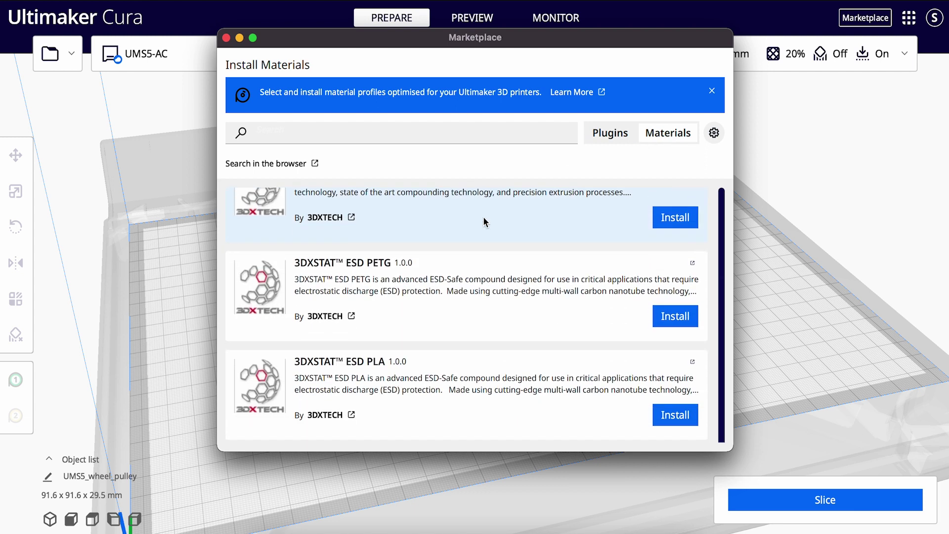
{"action": "scroll", "coordinate": [484, 222], "scroll_direction": "down", "scroll_amount": 6}
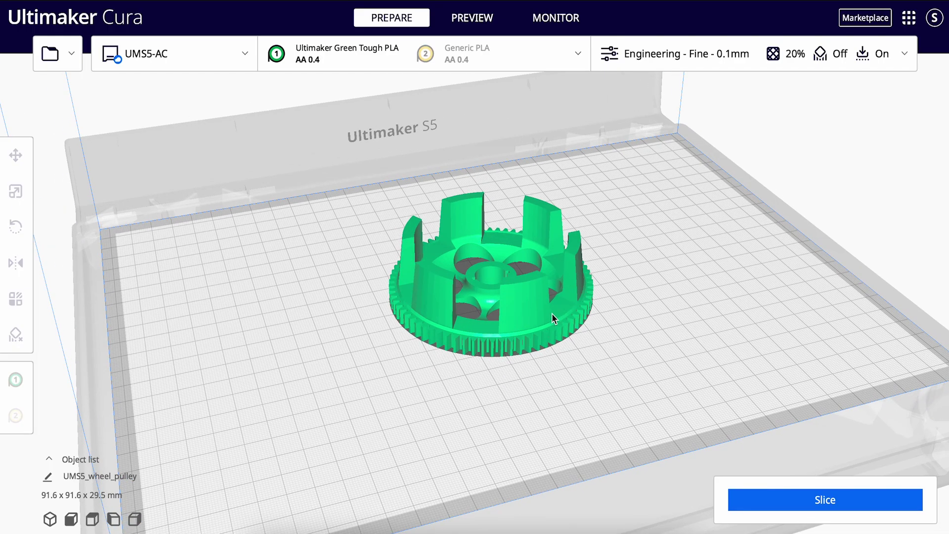
- Rotate the selected pulley, tilting it about the X axis and spinning it about the vertical axis
{"action": "left_click", "coordinate": [552, 318]}
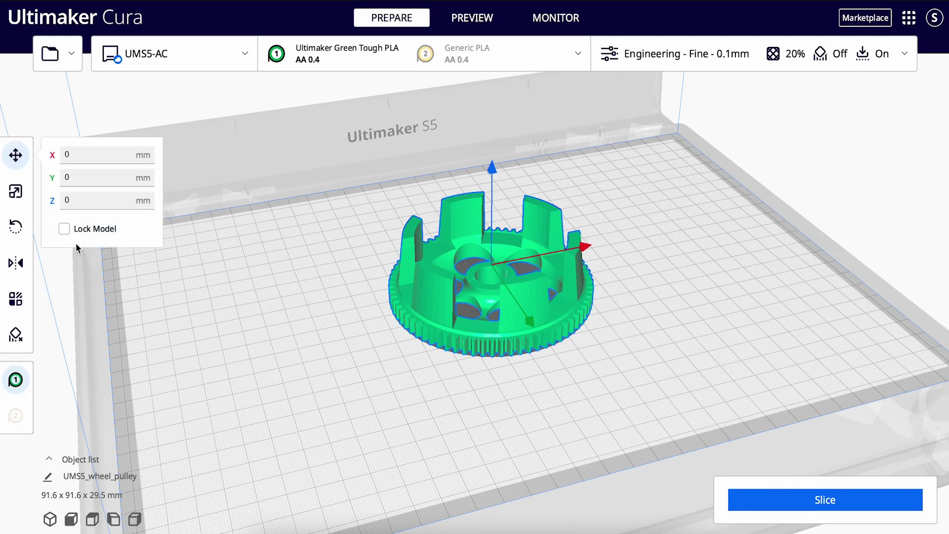
{"action": "left_click", "coordinate": [15, 227]}
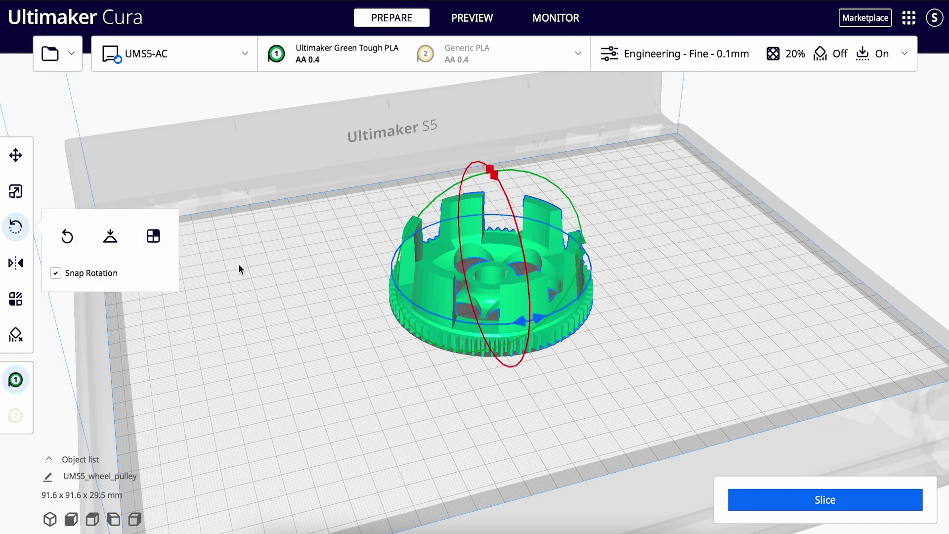
{"action": "left_click_drag", "start_coordinate": [494, 179], "coordinate": [516, 241]}
{"action": "left_click_drag", "start_coordinate": [498, 330], "coordinate": [387, 260]}
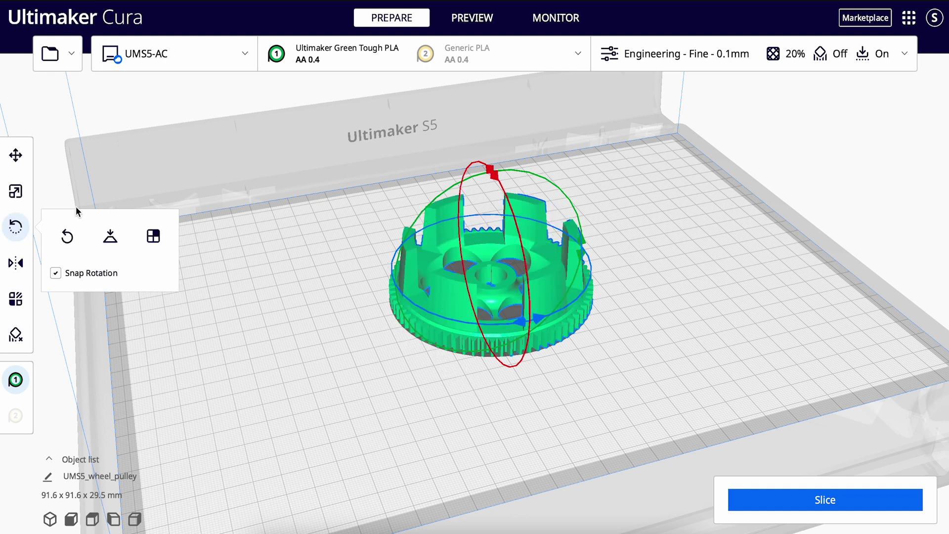
{"action": "left_click", "coordinate": [15, 192]}
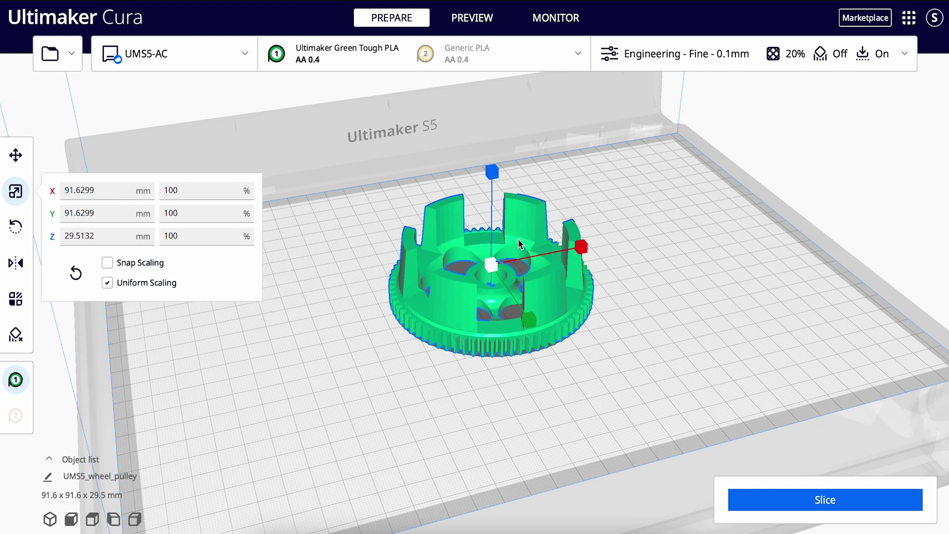
- Enlarge the pulley to about 140–144%, then apply a 12 mm height
{"action": "mouse_move", "coordinate": [586, 251]}
{"action": "left_mouse_down"}
{"action": "mouse_move", "coordinate": [631, 239]}
{"action": "mouse_move", "coordinate": [584, 251]}
{"action": "left_mouse_up"}
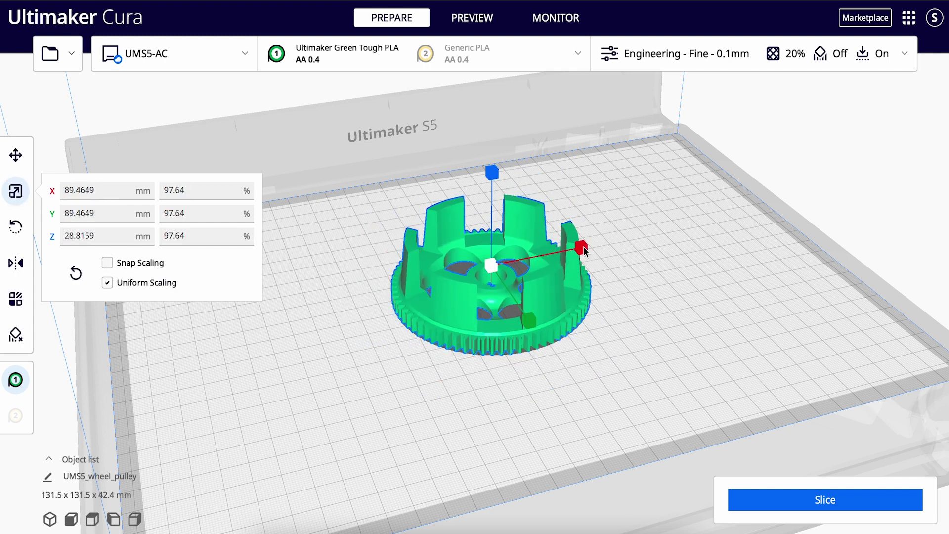
{"action": "left_click_drag", "start_coordinate": [495, 175], "coordinate": [492, 127]}
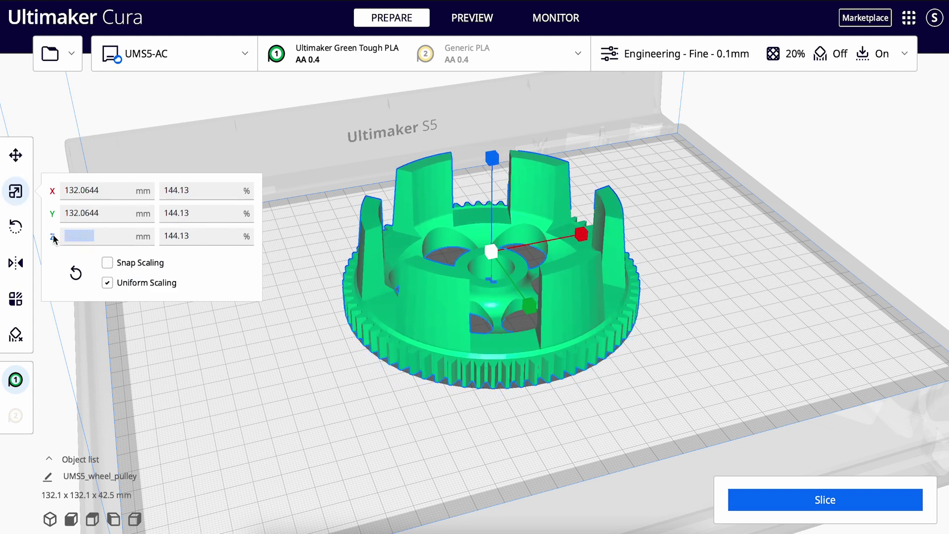
{"action": "key", "text": "Return"}
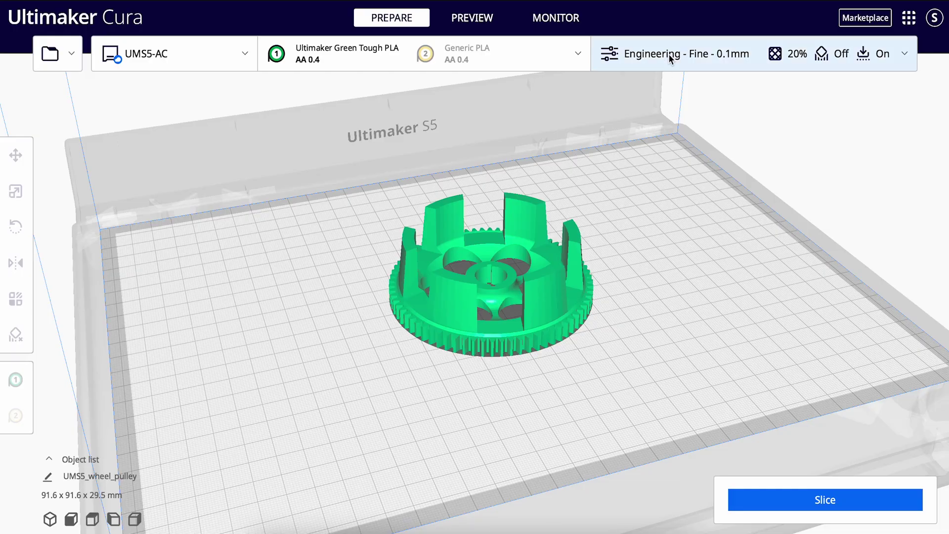
- Compare the Engineering and Draft profiles, returning to Engineering – Fine 0.1 mm with 20% infill
{"action": "left_click", "coordinate": [668, 54]}
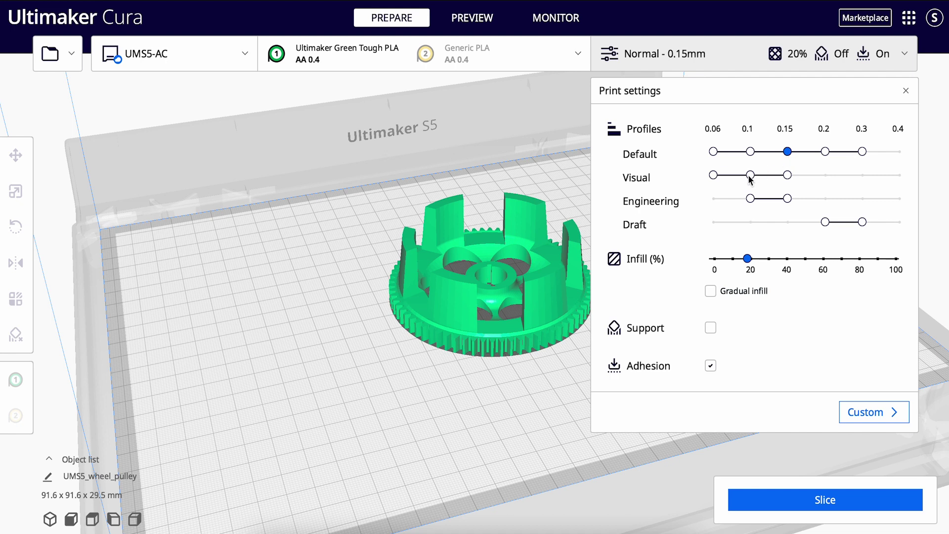
{"action": "mouse_move", "coordinate": [751, 180]}
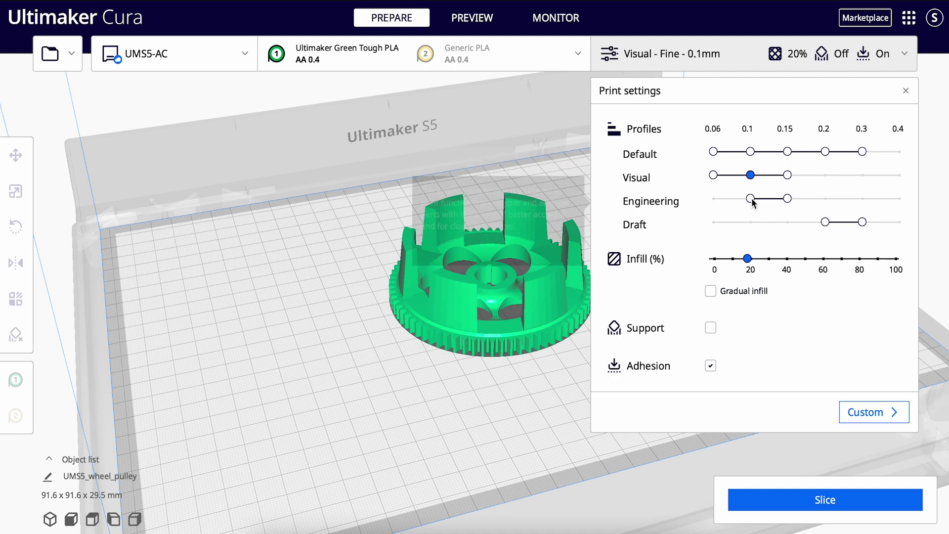
{"action": "left_click", "coordinate": [750, 199]}
{"action": "left_click", "coordinate": [825, 222]}
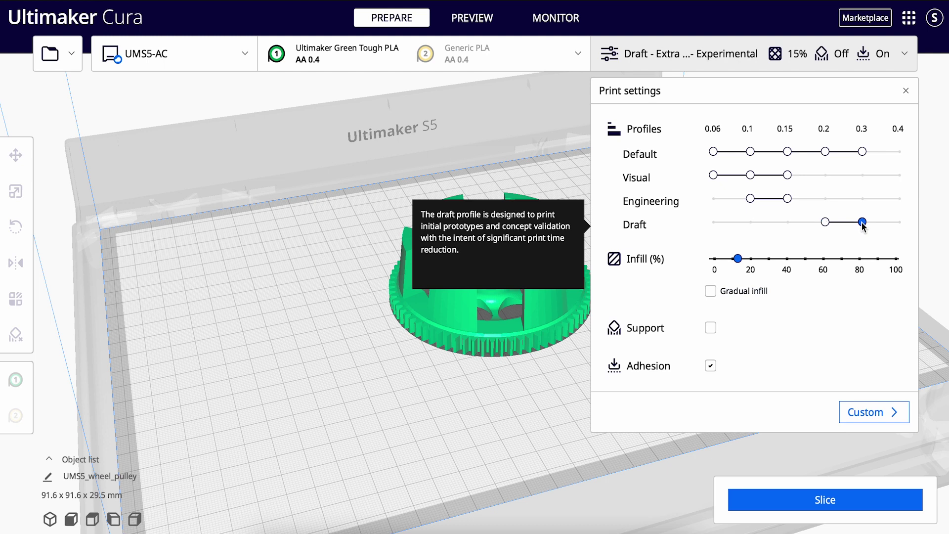
{"action": "mouse_move", "coordinate": [751, 199]}
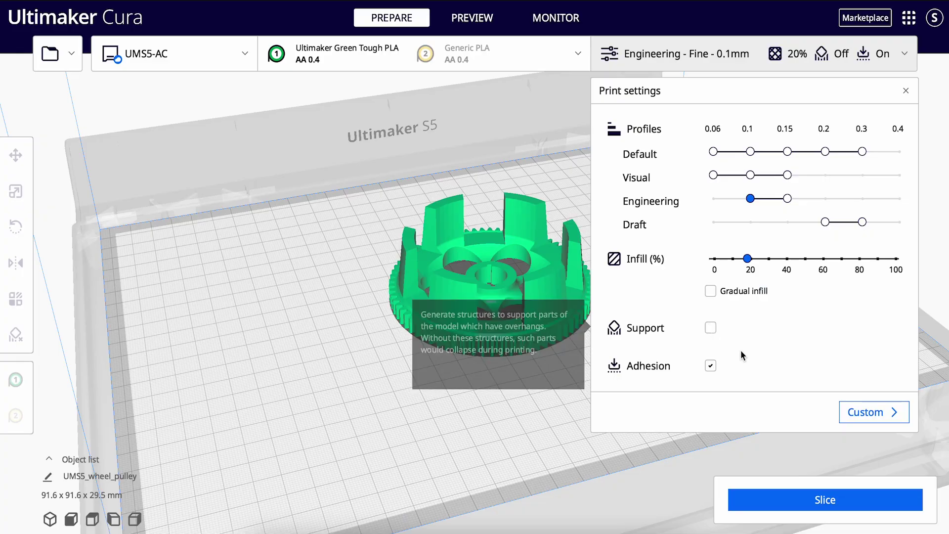
- Install the Settings Guide plugin from the Marketplace and browse the custom print settings list
{"action": "left_click", "coordinate": [851, 410]}
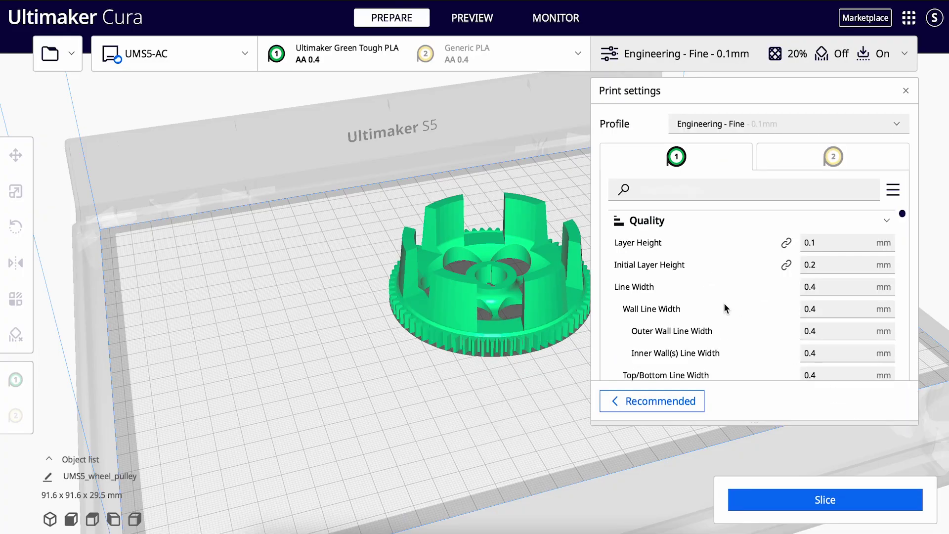
{"action": "mouse_move", "coordinate": [648, 244]}
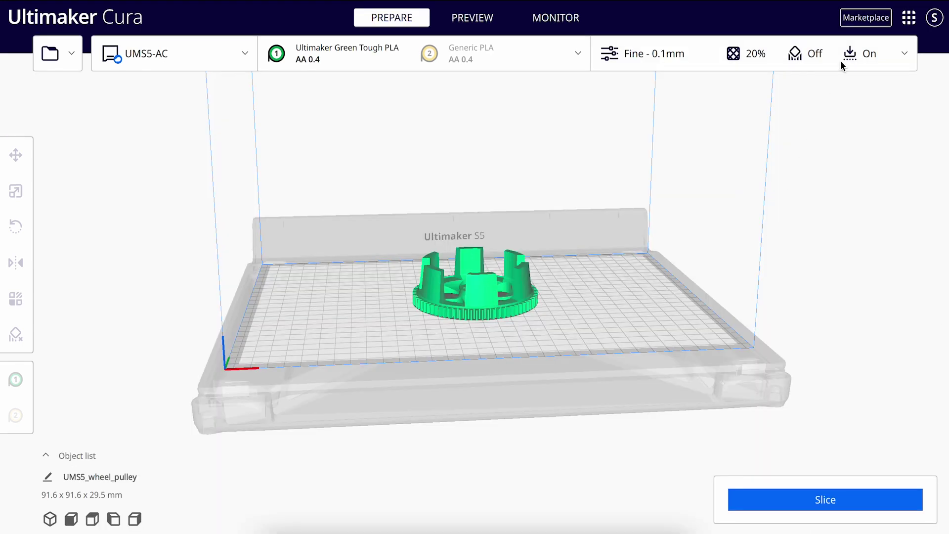
{"action": "left_click", "coordinate": [859, 22]}
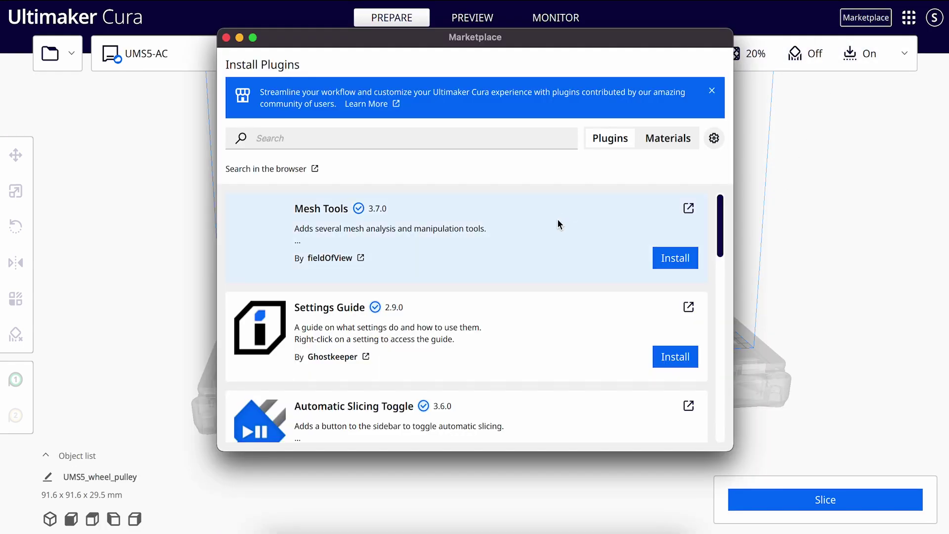
{"action": "scroll", "coordinate": [558, 225], "scroll_direction": "down", "scroll_amount": 2}
{"action": "scroll", "coordinate": [558, 225], "scroll_direction": "down", "scroll_amount": 2}
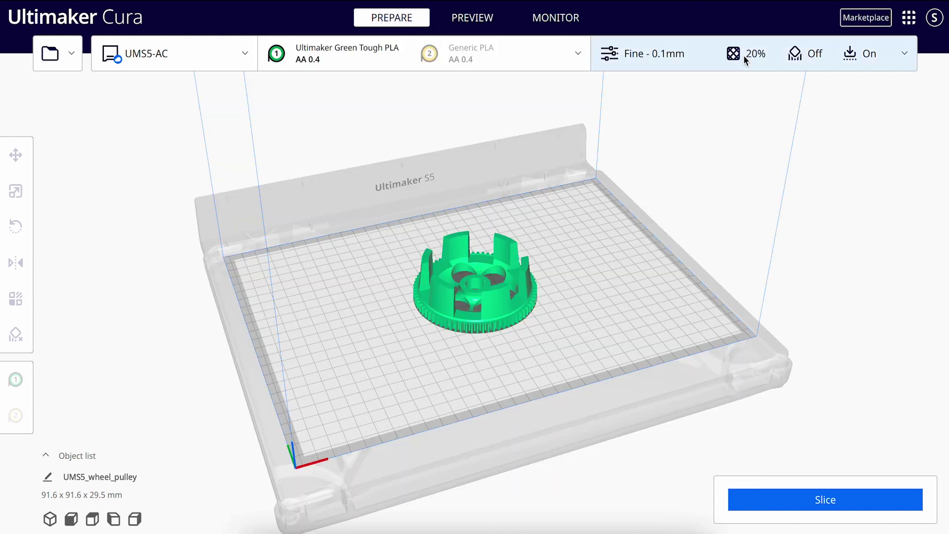
{"action": "left_click", "coordinate": [742, 56]}
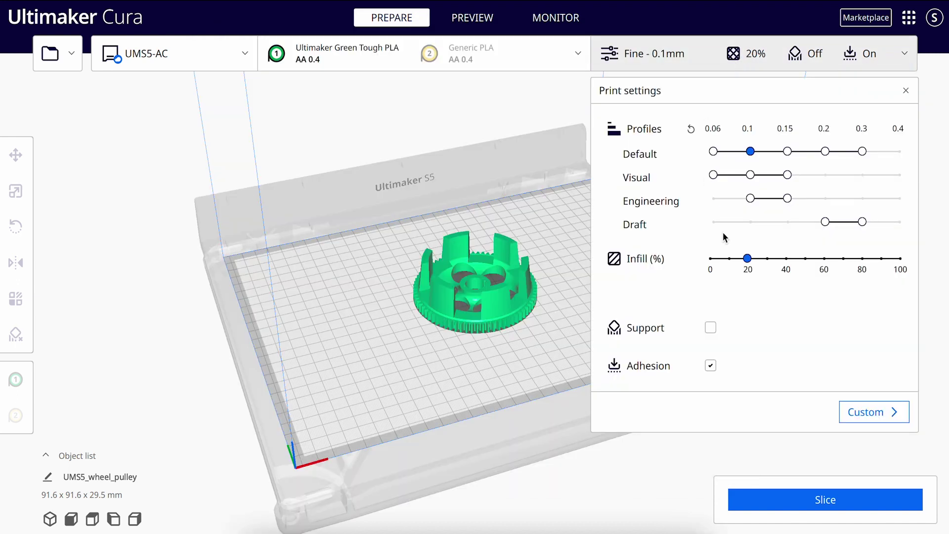
{"action": "left_click", "coordinate": [862, 405]}
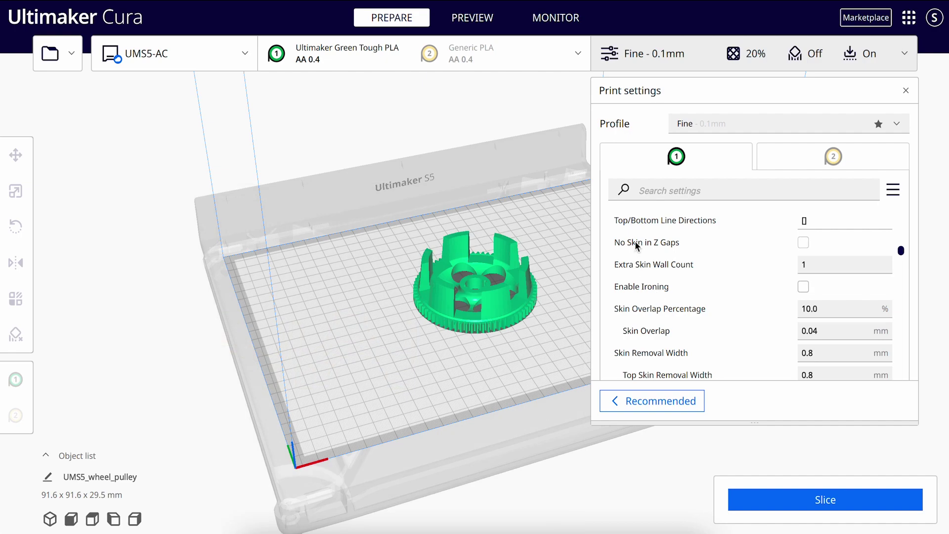
{"action": "mouse_move", "coordinate": [637, 246]}
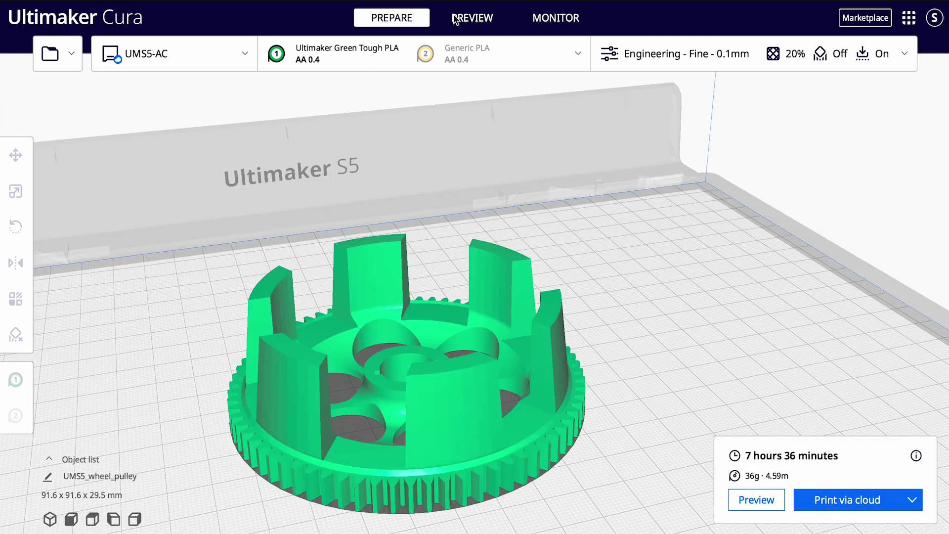
- Preview the sliced pulley with layers shown only up to layer 120 of 294
{"action": "left_click", "coordinate": [472, 18]}
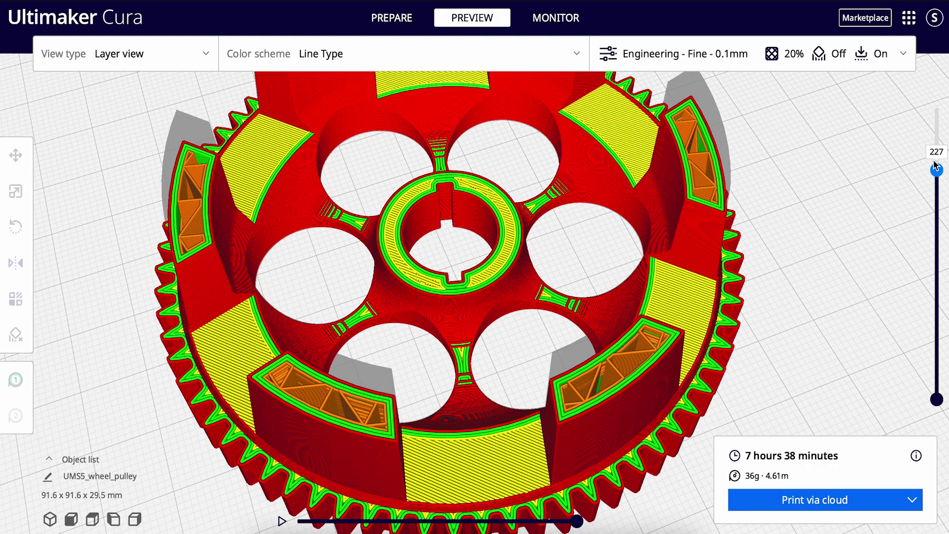
{"action": "left_click_drag", "start_coordinate": [936, 120], "coordinate": [942, 280]}
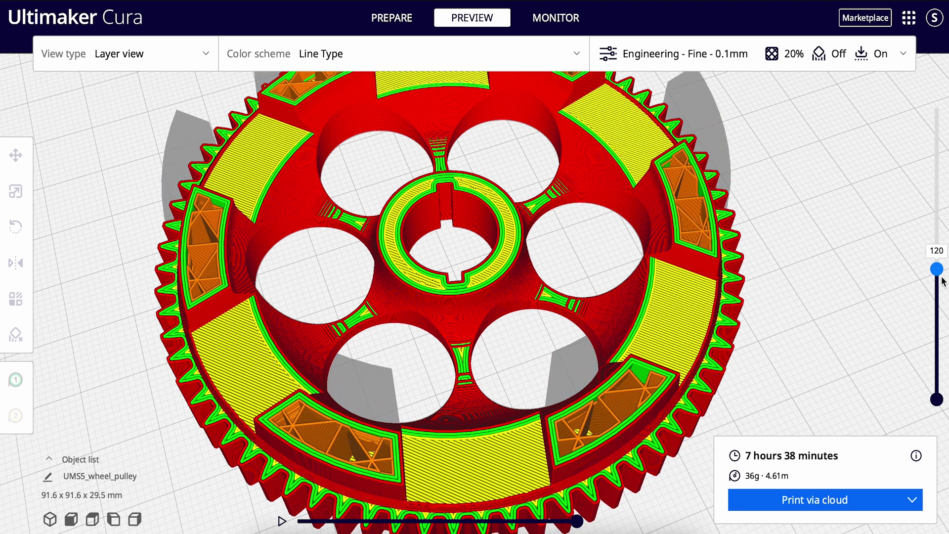
- Back in Prepare, raise infill density to 70% and re-slice the pulley
{"action": "left_click", "coordinate": [399, 23]}
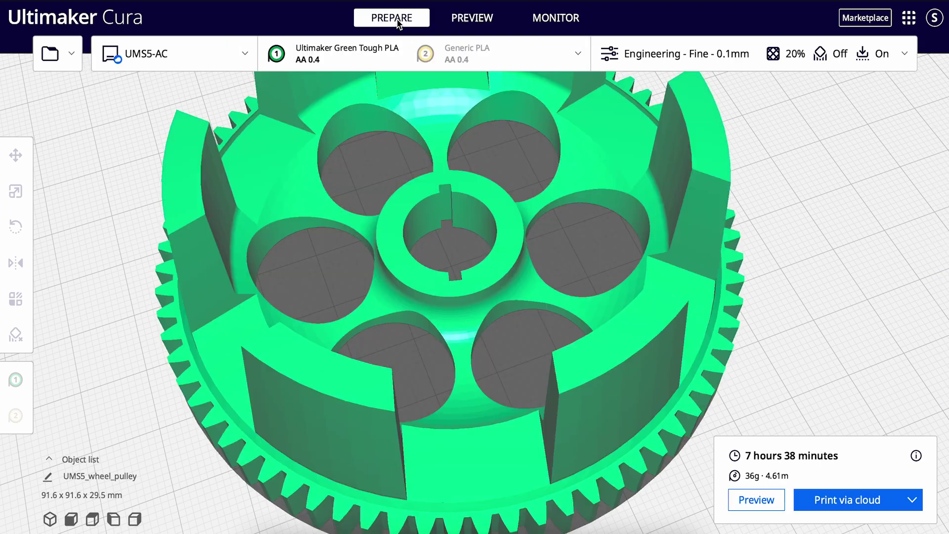
{"action": "left_click", "coordinate": [645, 52]}
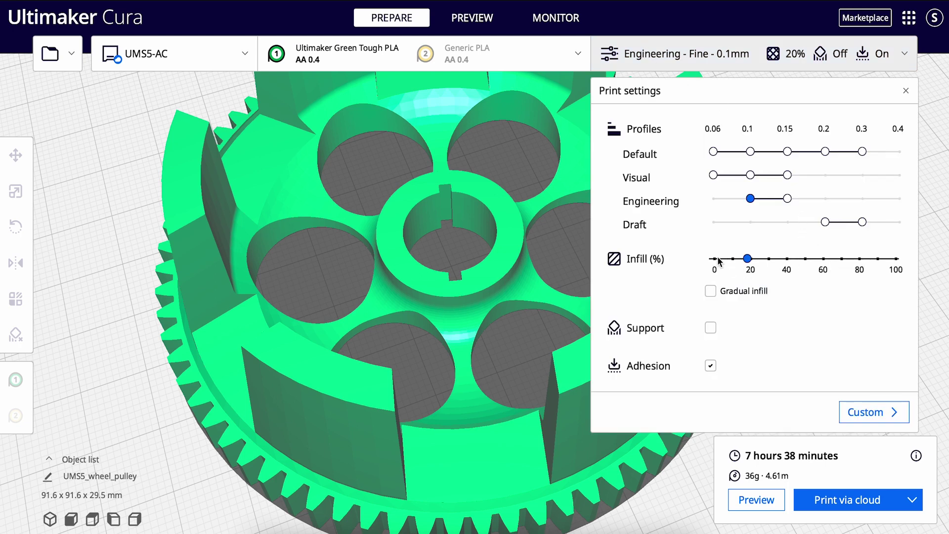
{"action": "left_click", "coordinate": [846, 261]}
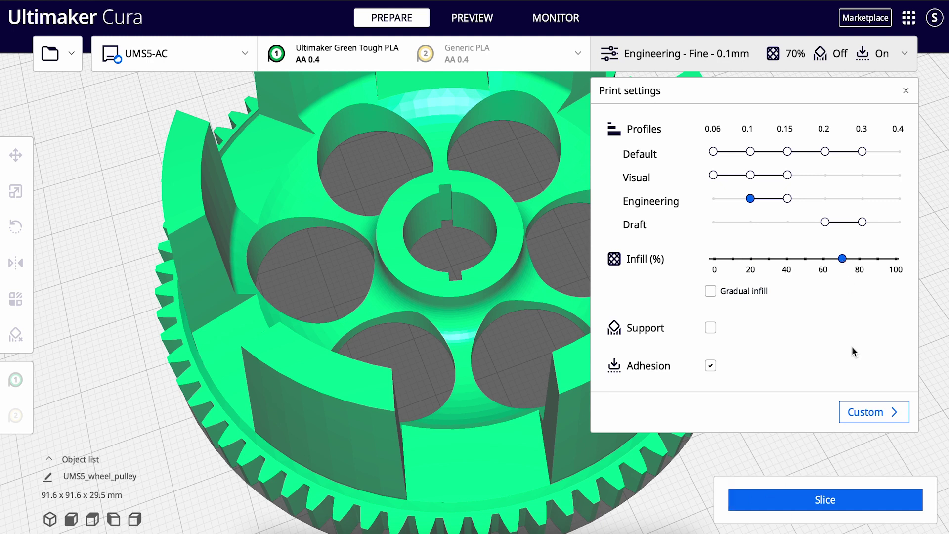
{"action": "left_click", "coordinate": [842, 499]}
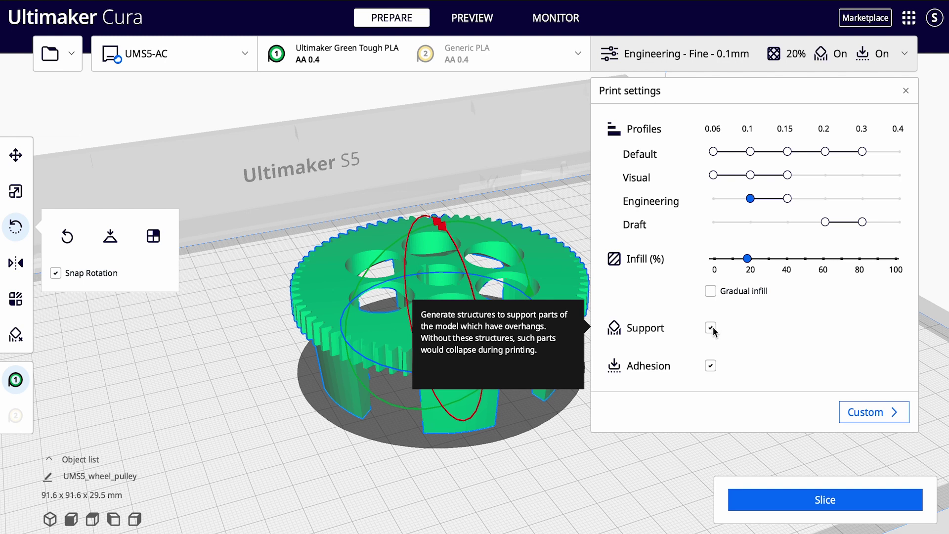
- Slice the flipped pulley, scrub the layer preview, then reset its rotation to upright
{"action": "left_click", "coordinate": [758, 500]}
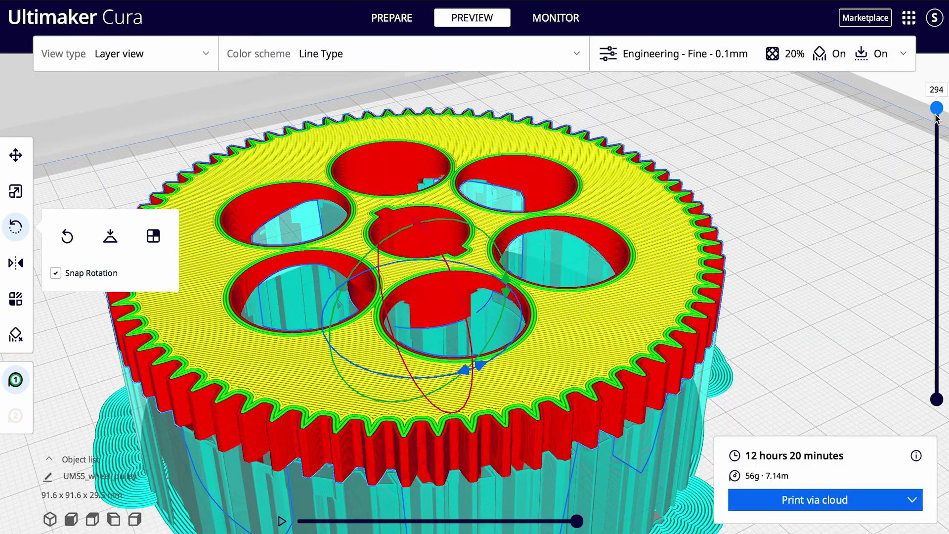
{"action": "left_click_drag", "start_coordinate": [936, 85], "coordinate": [891, 105]}
{"action": "left_click", "coordinate": [392, 19]}
{"action": "left_click", "coordinate": [71, 244]}
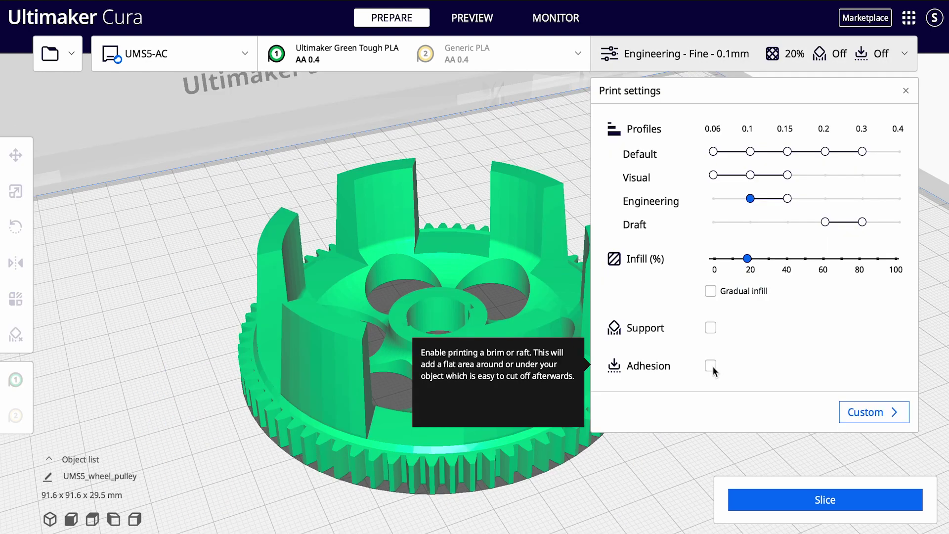
- Tick the Adhesion checkbox to re-enable build plate adhesion, leaving support off
{"action": "left_click", "coordinate": [711, 366]}
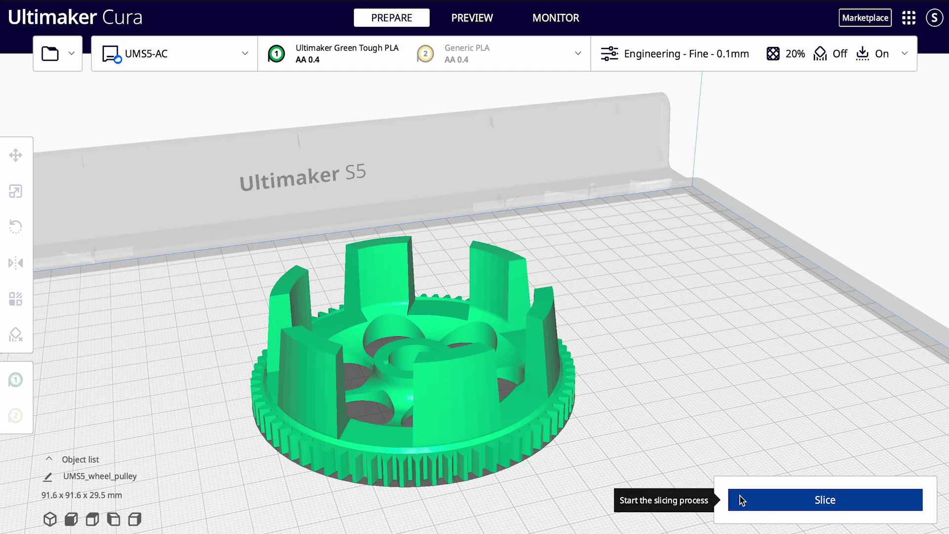
- Re-slice the pulley (7h 36min, 36g, 4.59m) and reveal the Save to Disk output option
{"action": "left_click", "coordinate": [737, 496]}
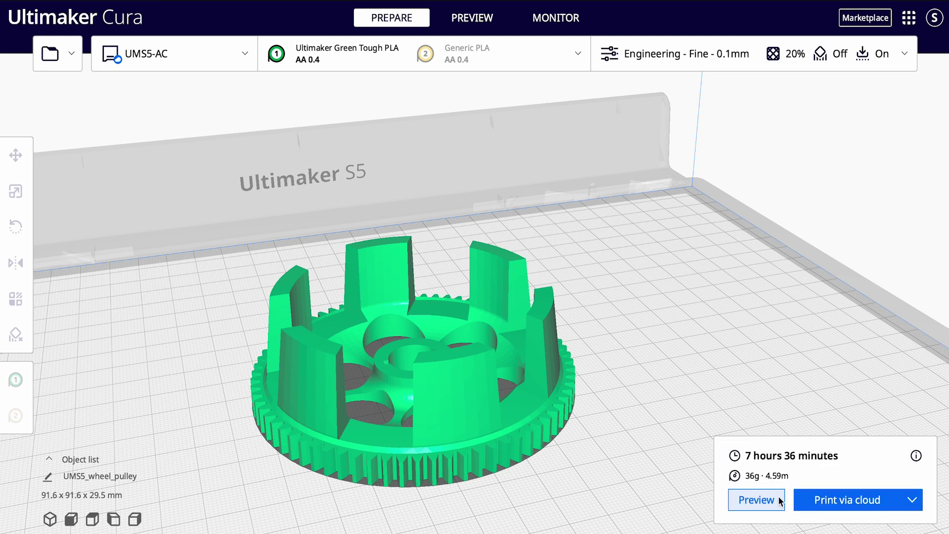
{"action": "left_click", "coordinate": [912, 500]}
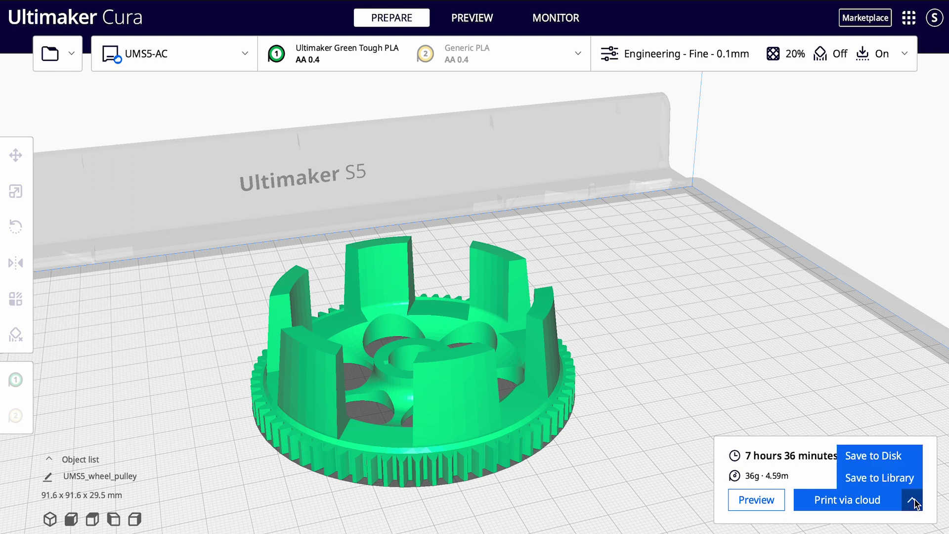